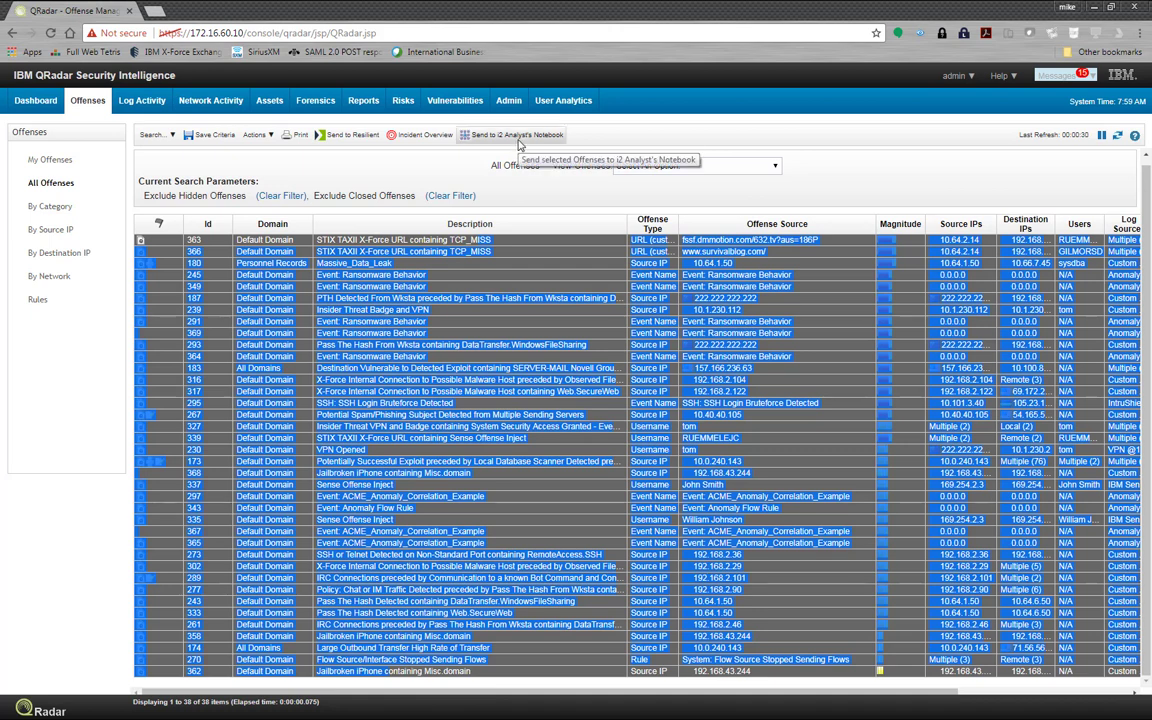
{"action": "left_click", "coordinate": [518, 144]}
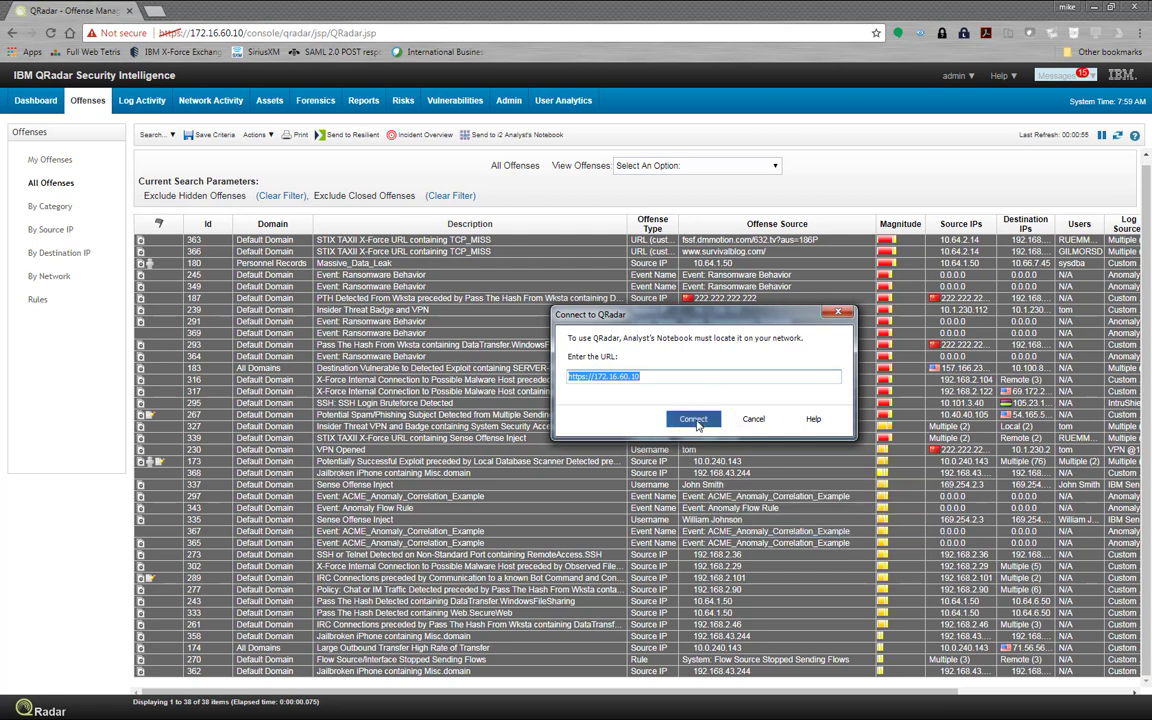
{"action": "left_click", "coordinate": [695, 420]}
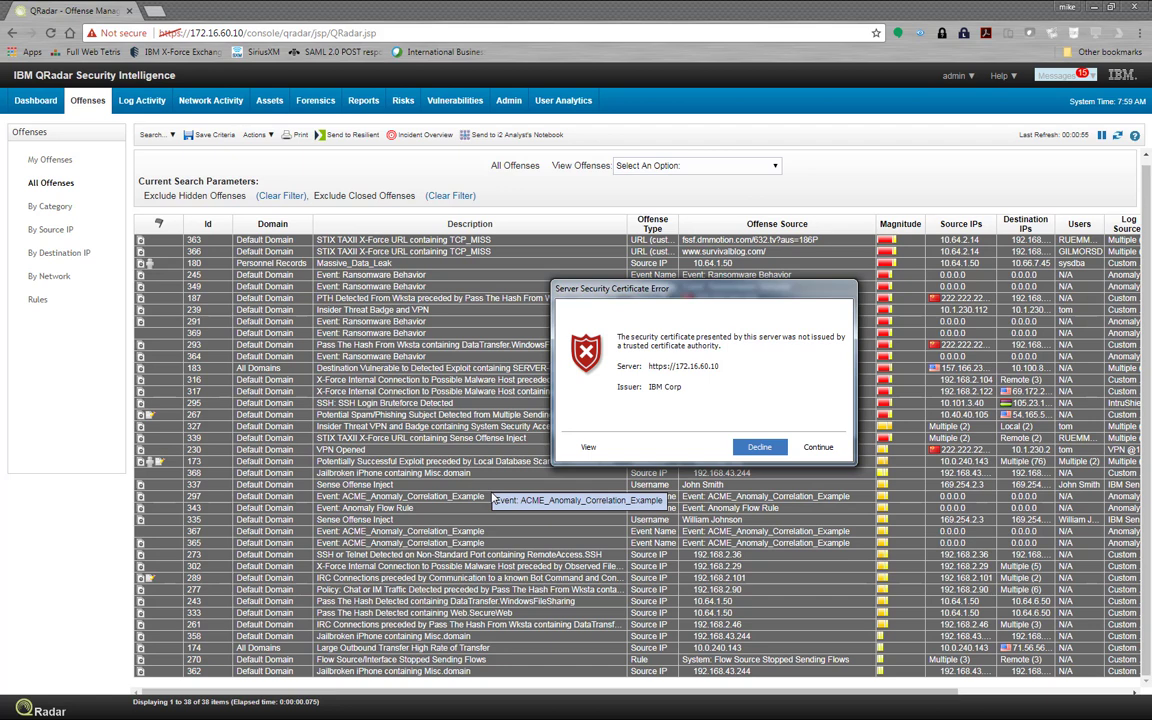
{"action": "left_click", "coordinate": [818, 447]}
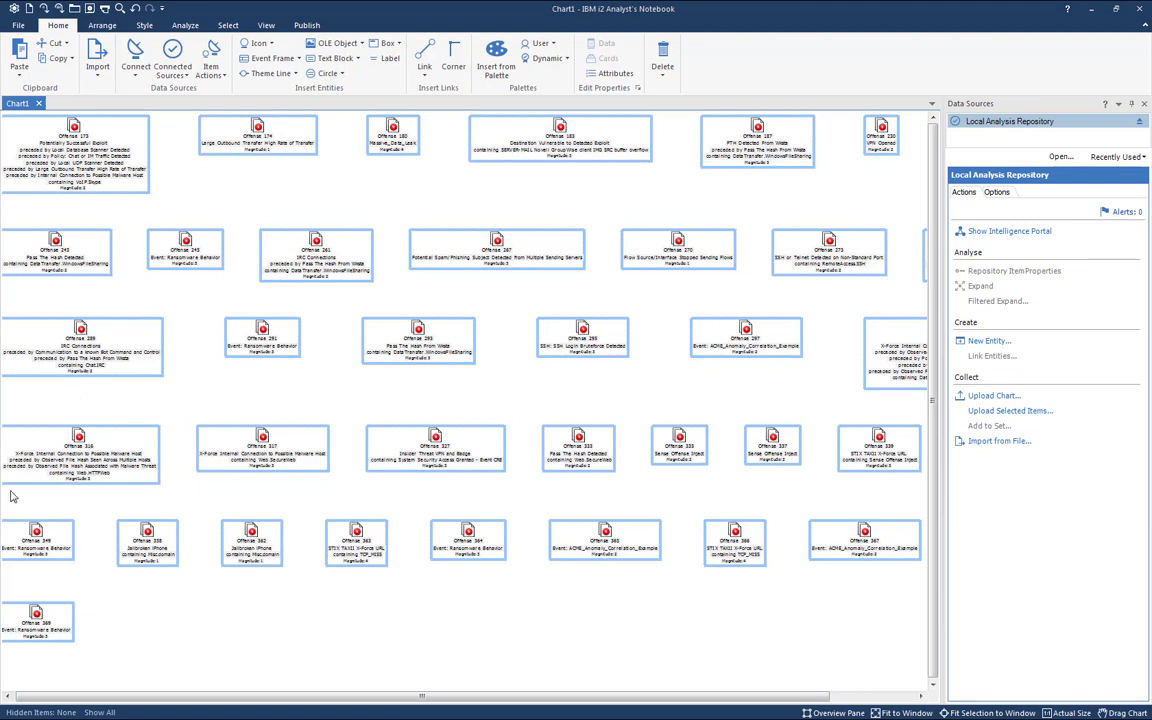
Expand the selected offenses with conditions to their Source, Local Destination and Remote Destination IP addresses from QRadar.
{"action": "left_click", "coordinate": [28, 634]}
{"action": "left_click", "coordinate": [29, 628]}
{"action": "right_click", "coordinate": [37, 619]}
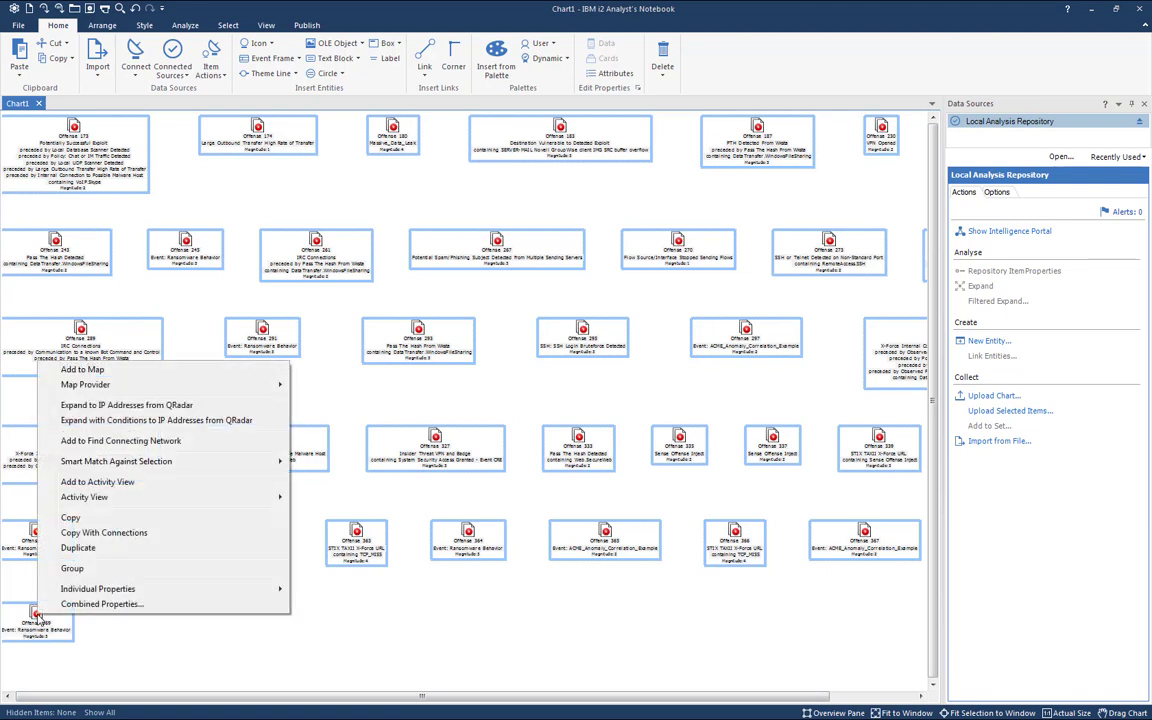
{"action": "left_click", "coordinate": [176, 421]}
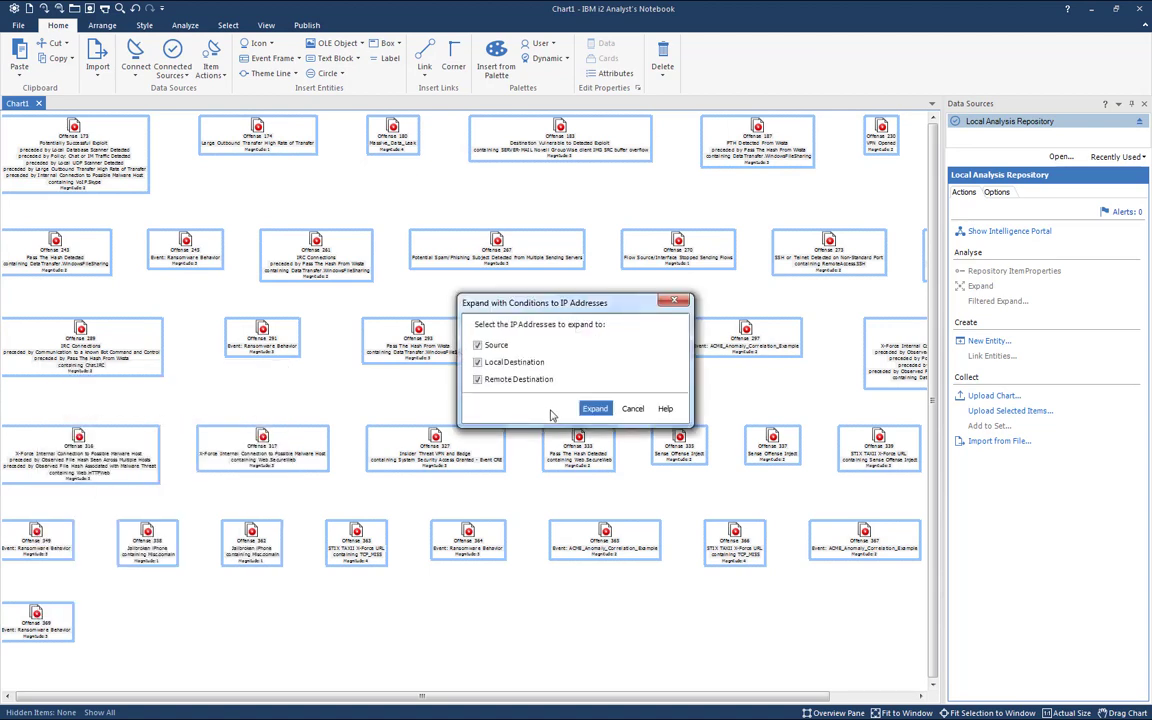
{"action": "left_click", "coordinate": [601, 410]}
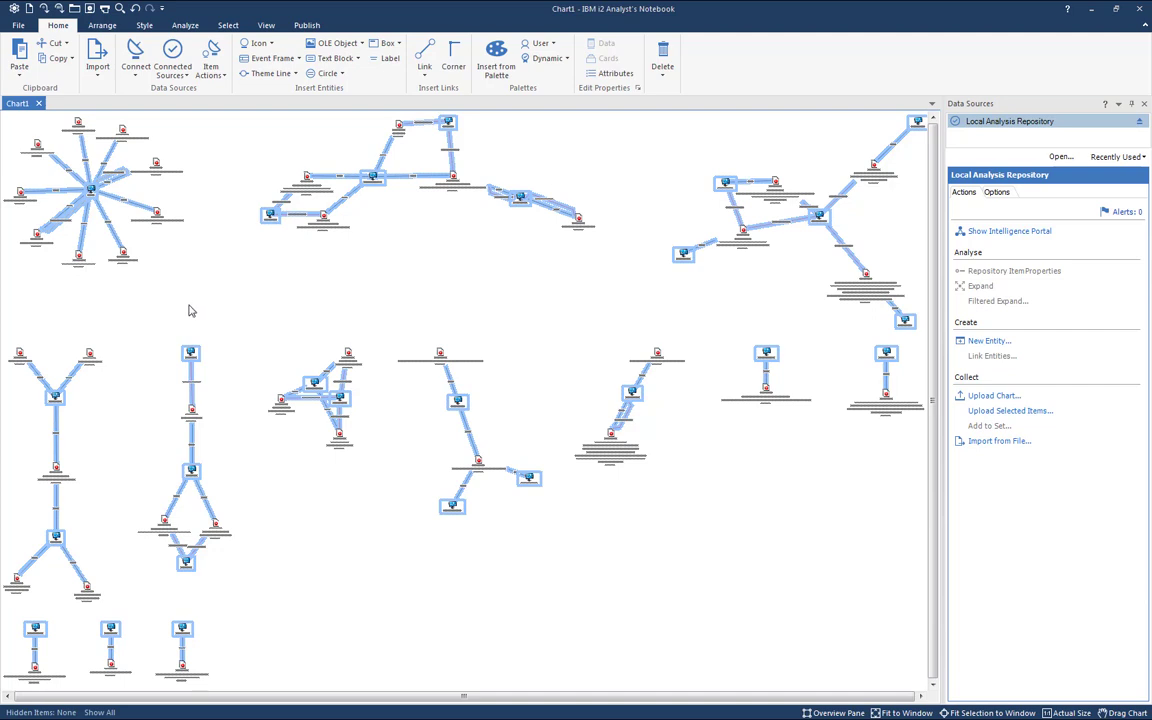
Deselect the chart items and examine the offenses linked to IP address 192.168.2.255 at a readable size.
{"action": "left_click", "coordinate": [265, 25]}
{"action": "left_click", "coordinate": [266, 48]}
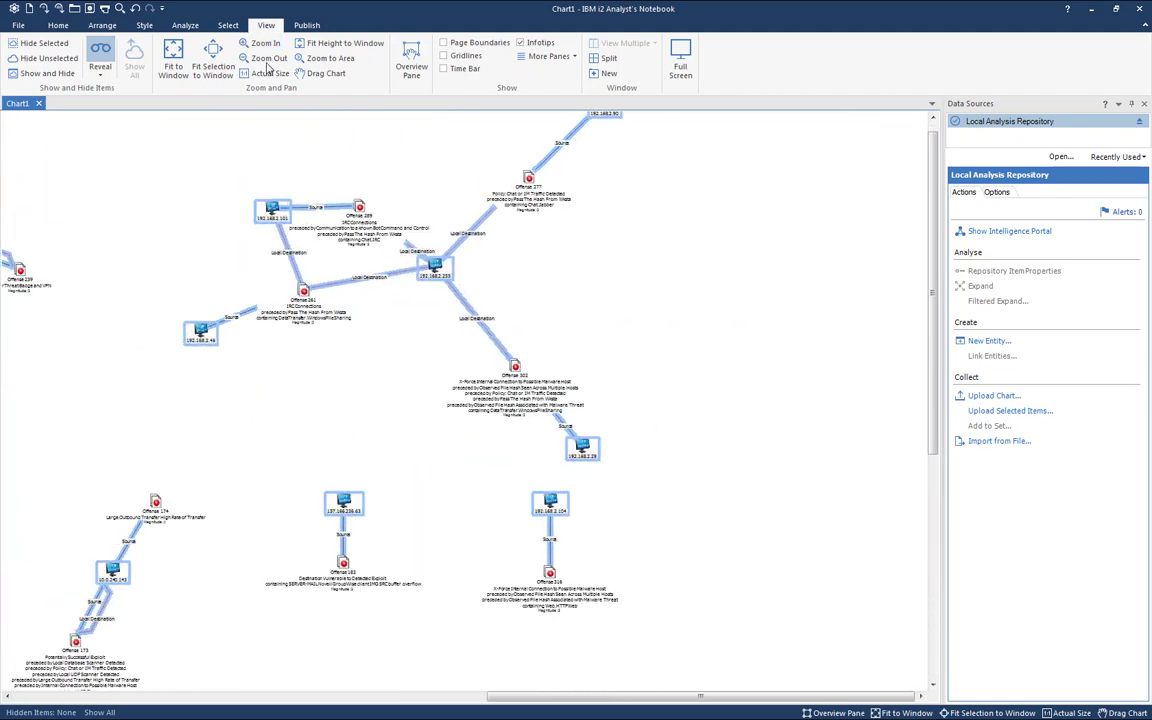
{"action": "left_click_drag", "start_coordinate": [479, 276], "coordinate": [573, 412]}
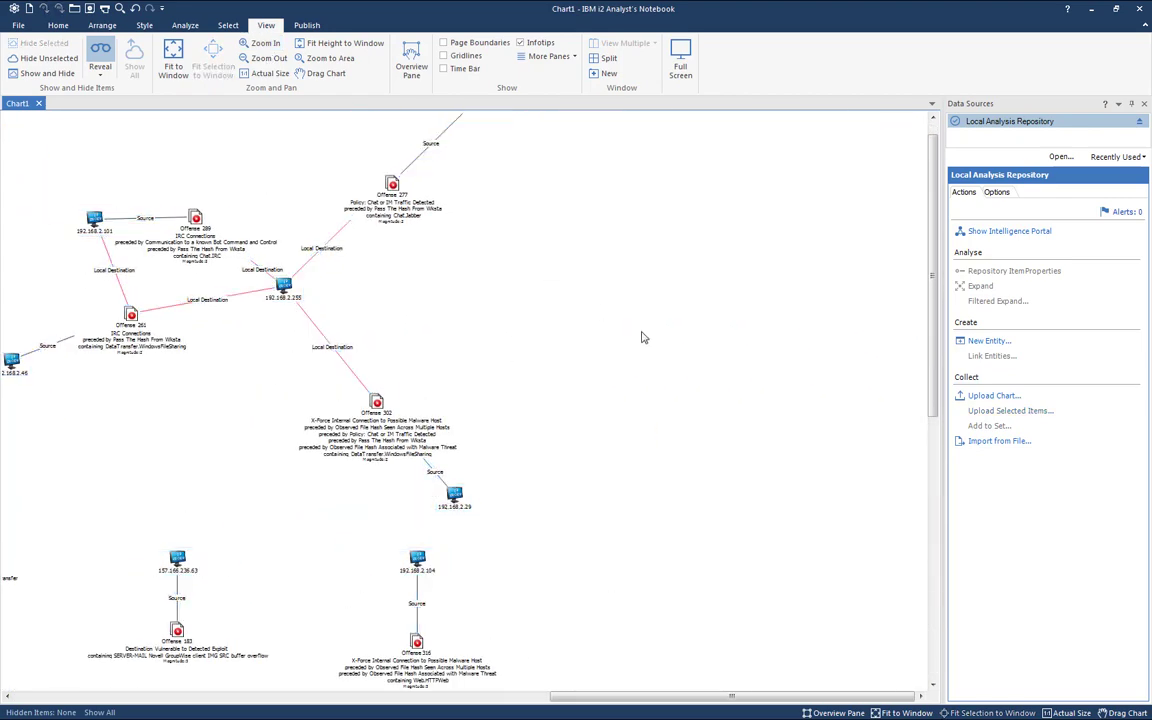
{"action": "left_click_drag", "start_coordinate": [735, 697], "coordinate": [617, 698]}
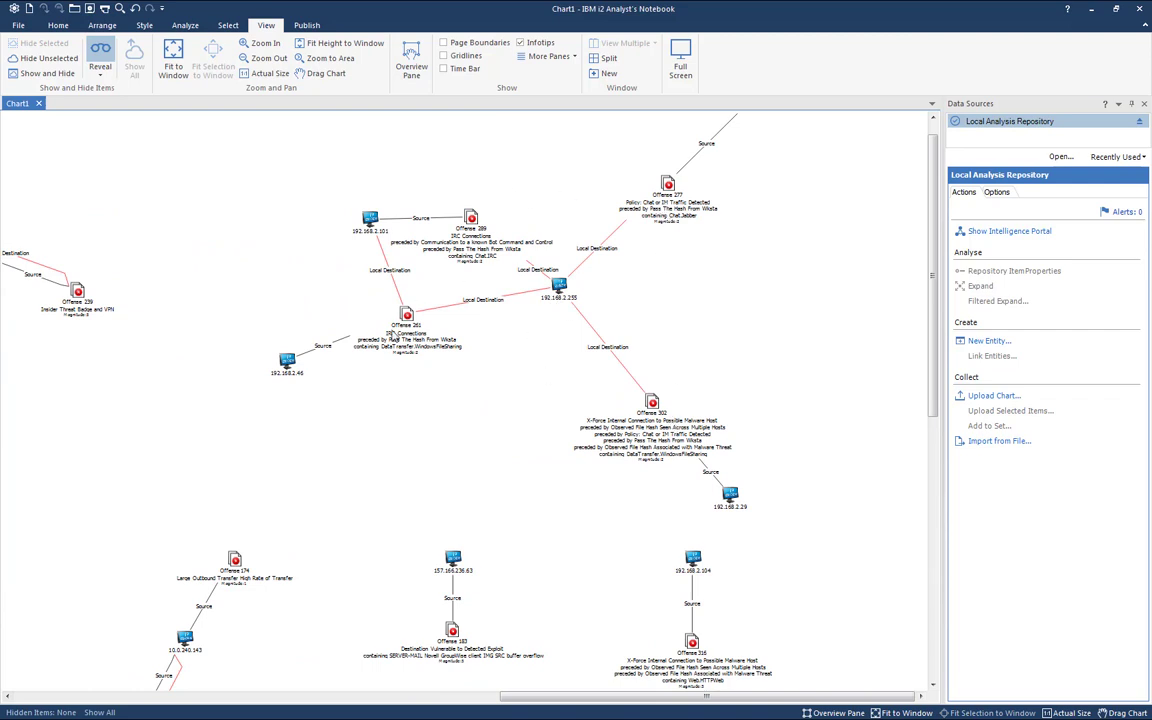
{"action": "mouse_move", "coordinate": [400, 333]}
{"action": "mouse_move", "coordinate": [571, 307]}
{"action": "scroll", "coordinate": [933, 265], "scroll_direction": "up", "scroll_amount": 1}
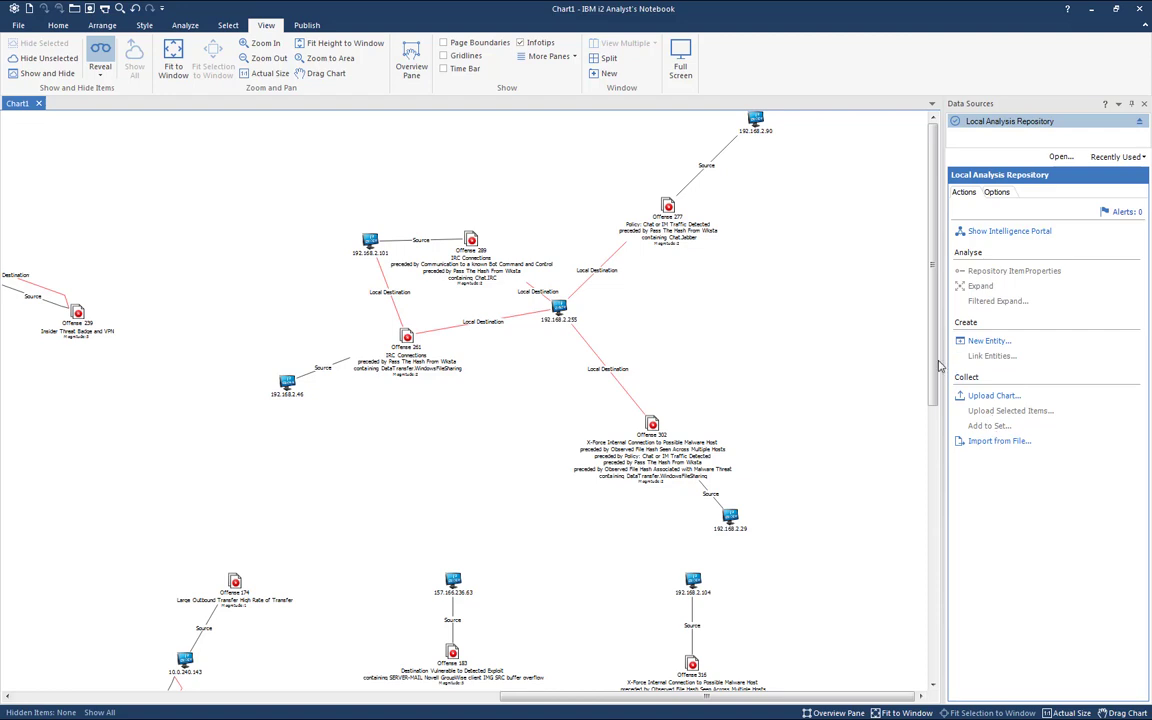
Examine the remaining offense clusters across the chart, including the data leak, jailbroken iPhone and 0.0.0.0 groups.
{"action": "left_click_drag", "start_coordinate": [936, 363], "coordinate": [927, 451]}
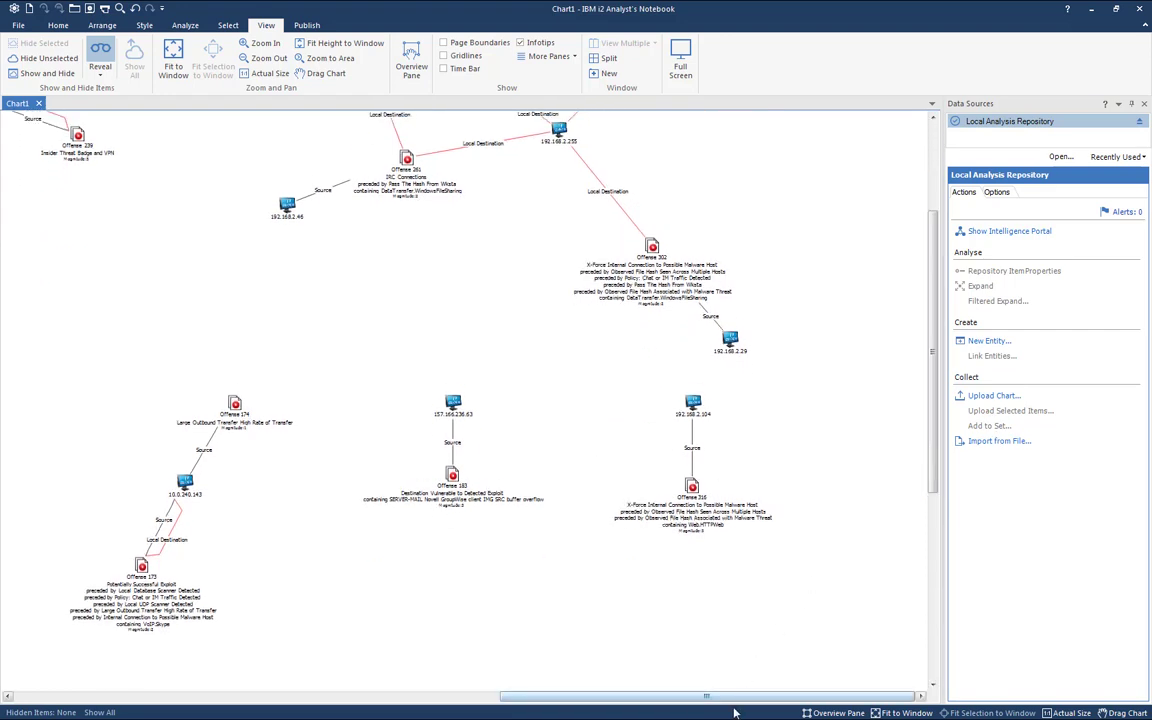
{"action": "left_click_drag", "start_coordinate": [724, 702], "coordinate": [475, 711]}
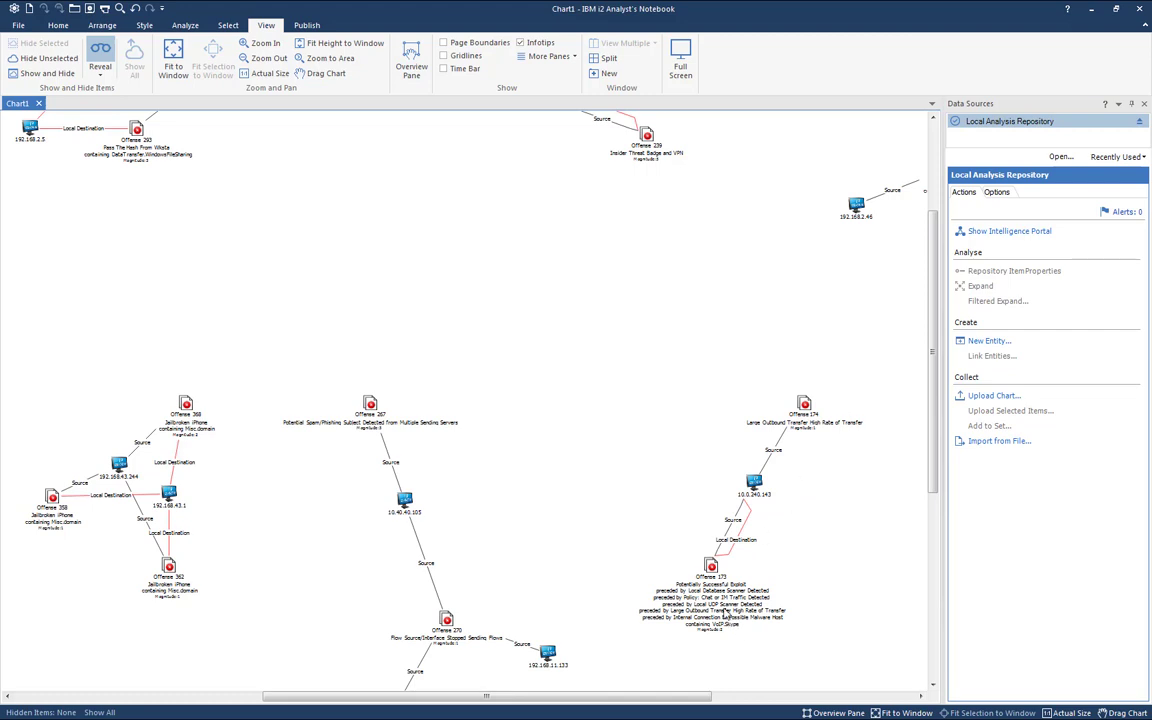
{"action": "mouse_move", "coordinate": [728, 615]}
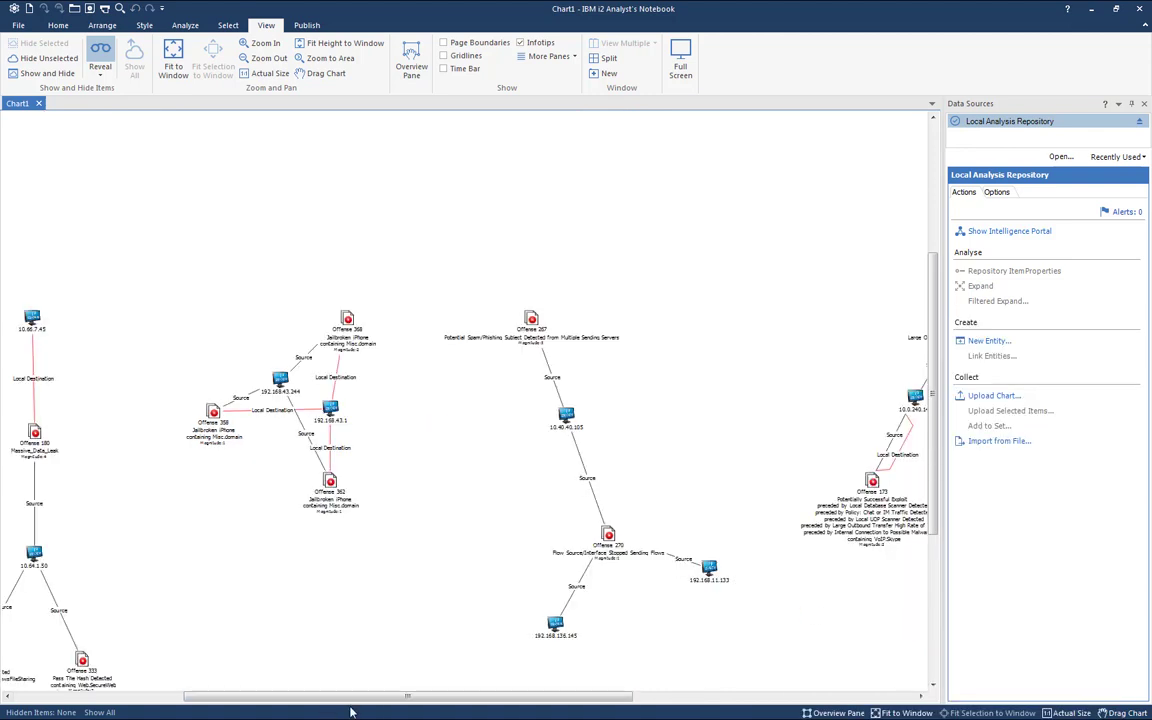
{"action": "left_click_drag", "start_coordinate": [350, 695], "coordinate": [58, 698]}
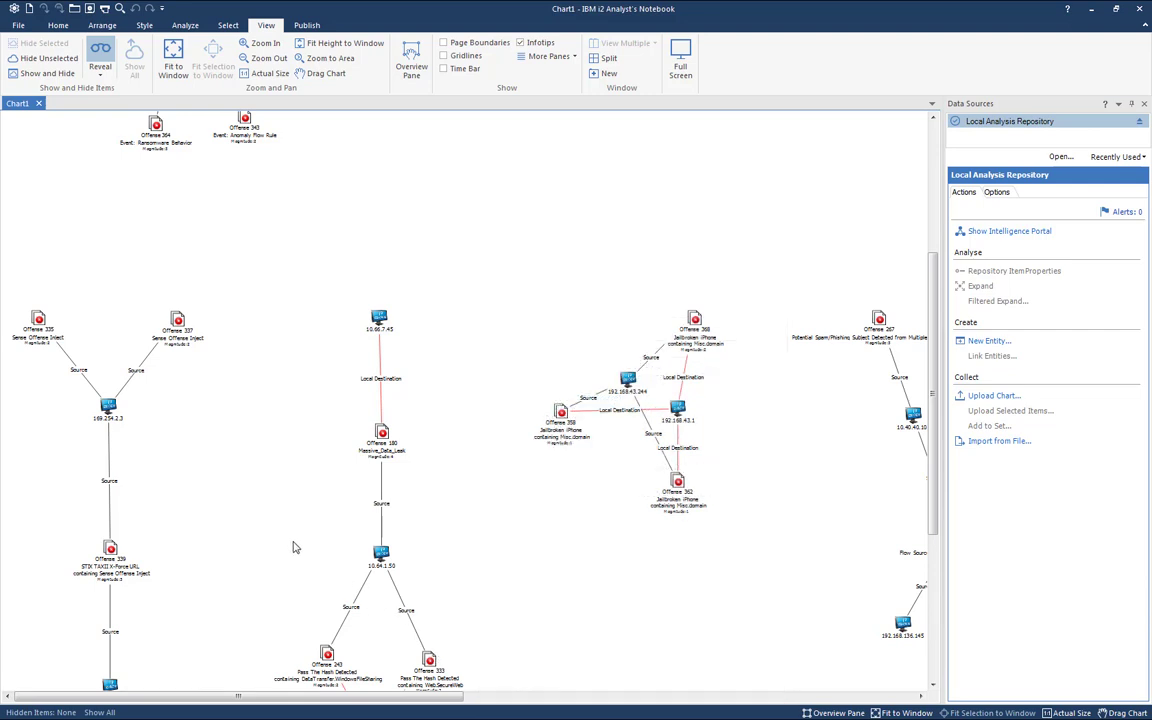
{"action": "mouse_move", "coordinate": [398, 455]}
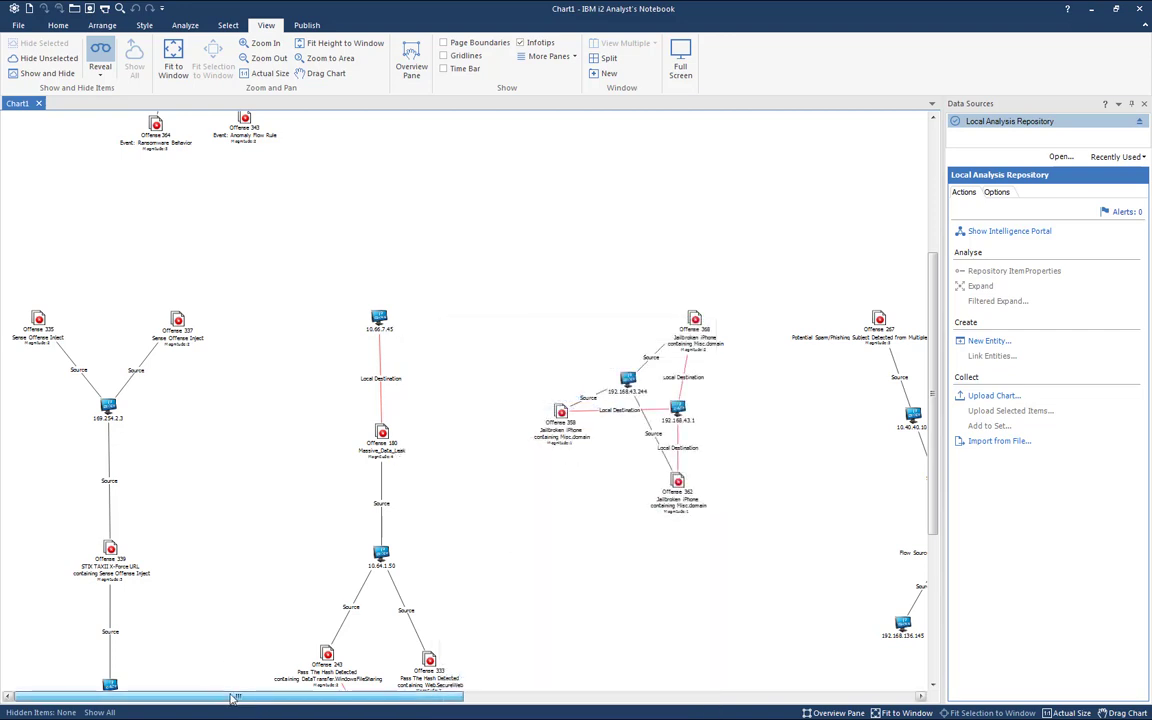
{"action": "left_click_drag", "start_coordinate": [933, 482], "coordinate": [940, 323]}
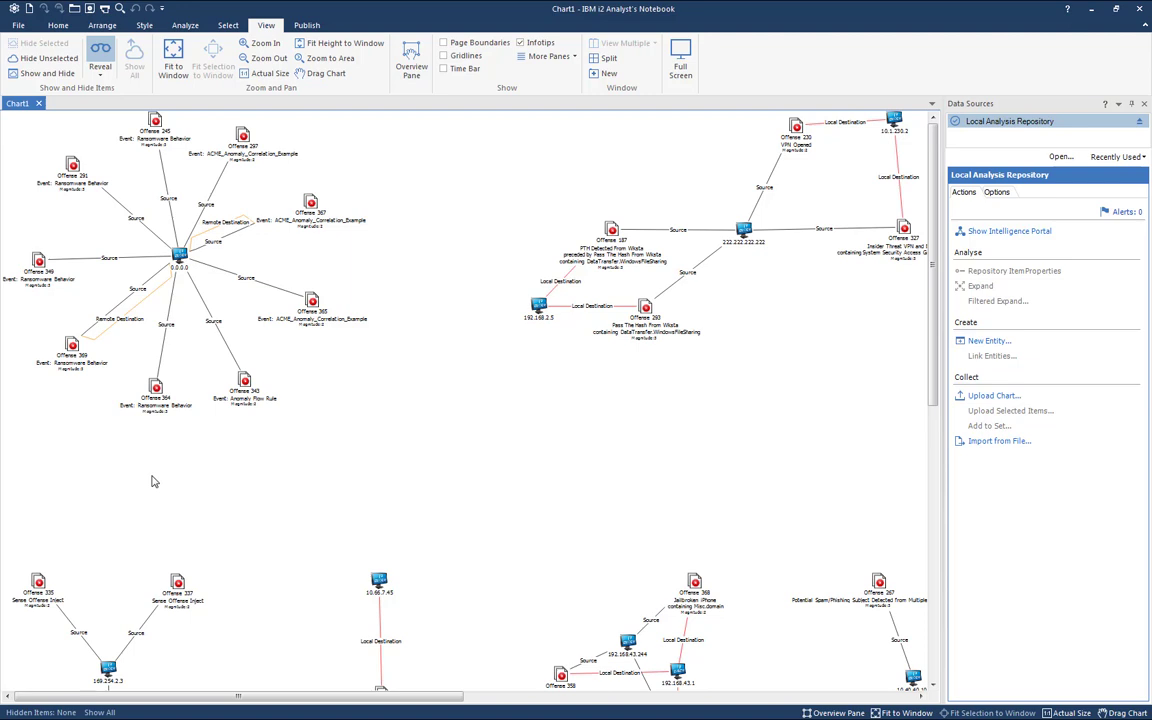
{"action": "mouse_move", "coordinate": [313, 326]}
Arrange the chart with the Peacock layout, switch it to Compact Peacock and enlarge the resulting clusters.
{"action": "left_click", "coordinate": [102, 25]}
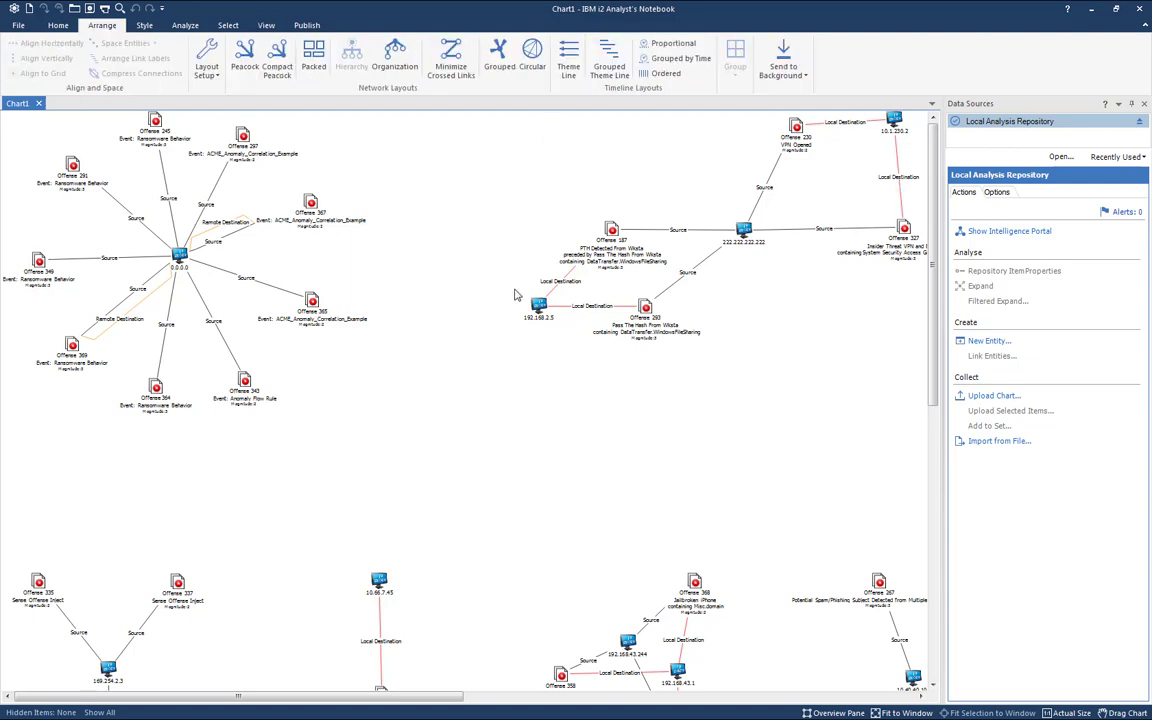
{"action": "left_click", "coordinate": [246, 58]}
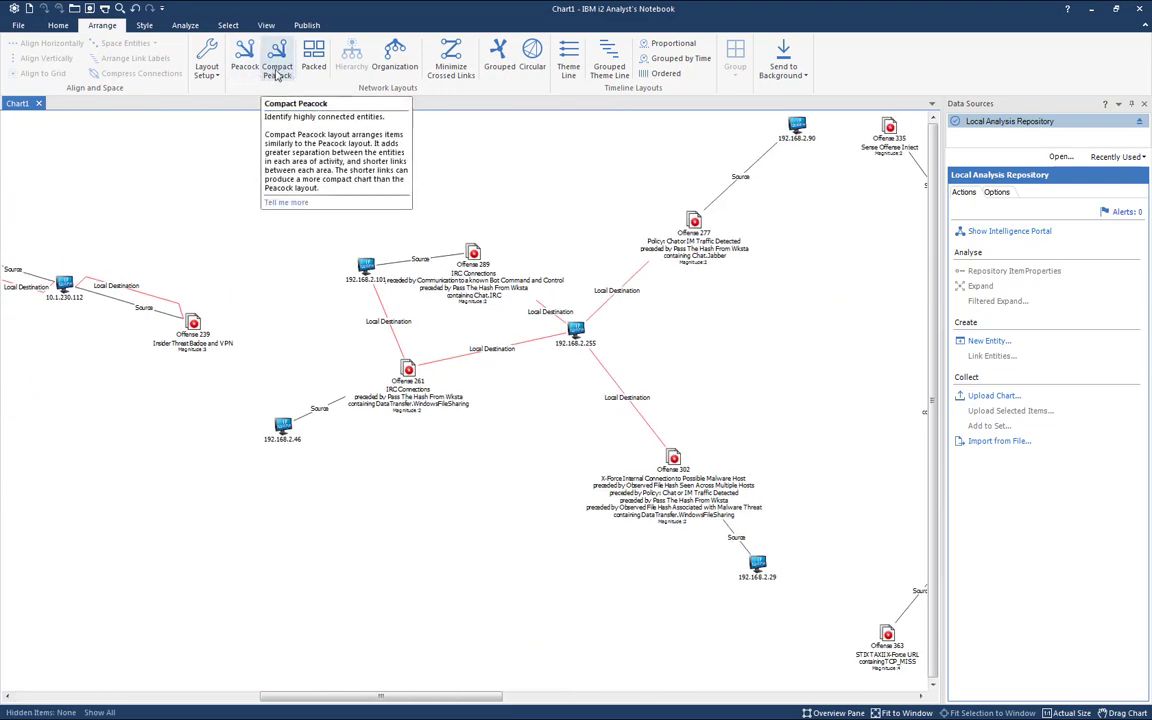
{"action": "left_click", "coordinate": [278, 70]}
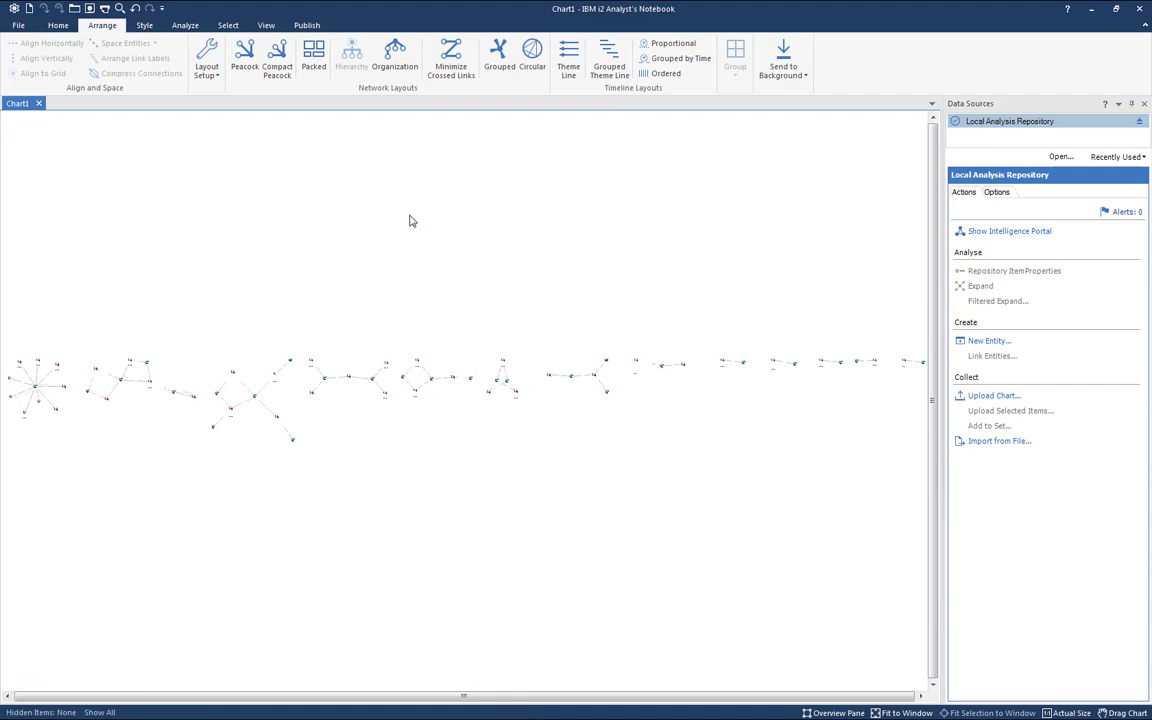
{"action": "left_click", "coordinate": [266, 26]}
{"action": "left_click", "coordinate": [260, 43]}
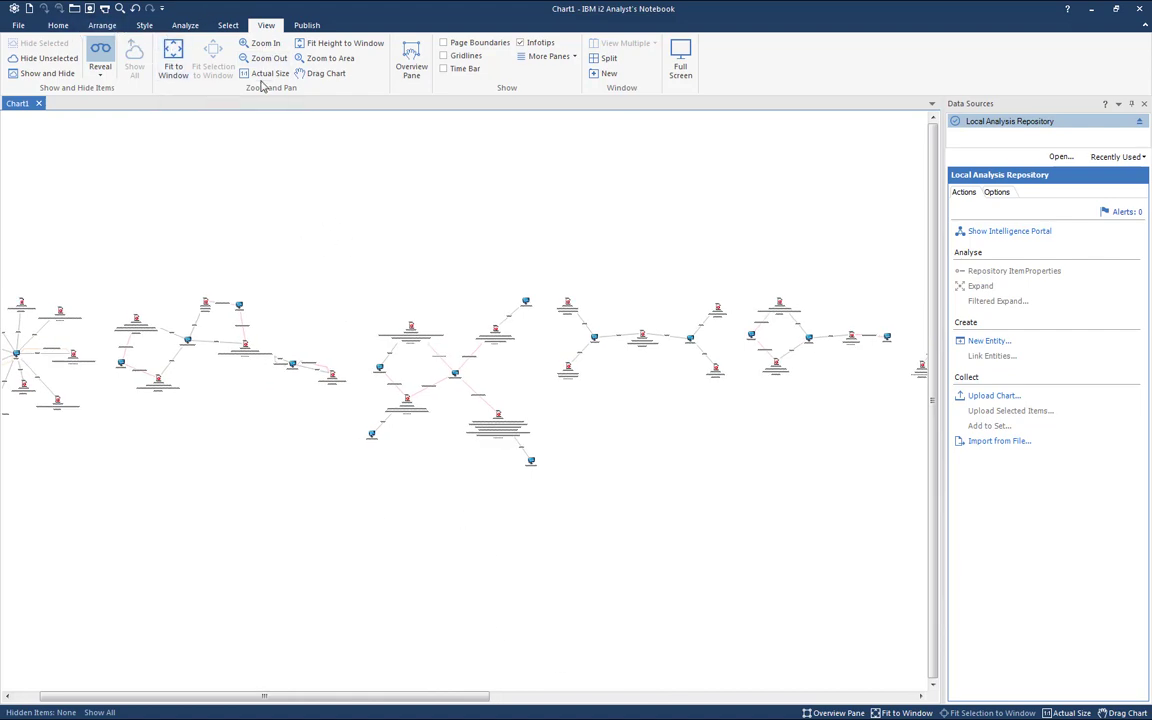
Create a histogram of the QRadar Offense Credibility property from the available bar charts and histograms.
{"action": "left_click", "coordinate": [185, 26]}
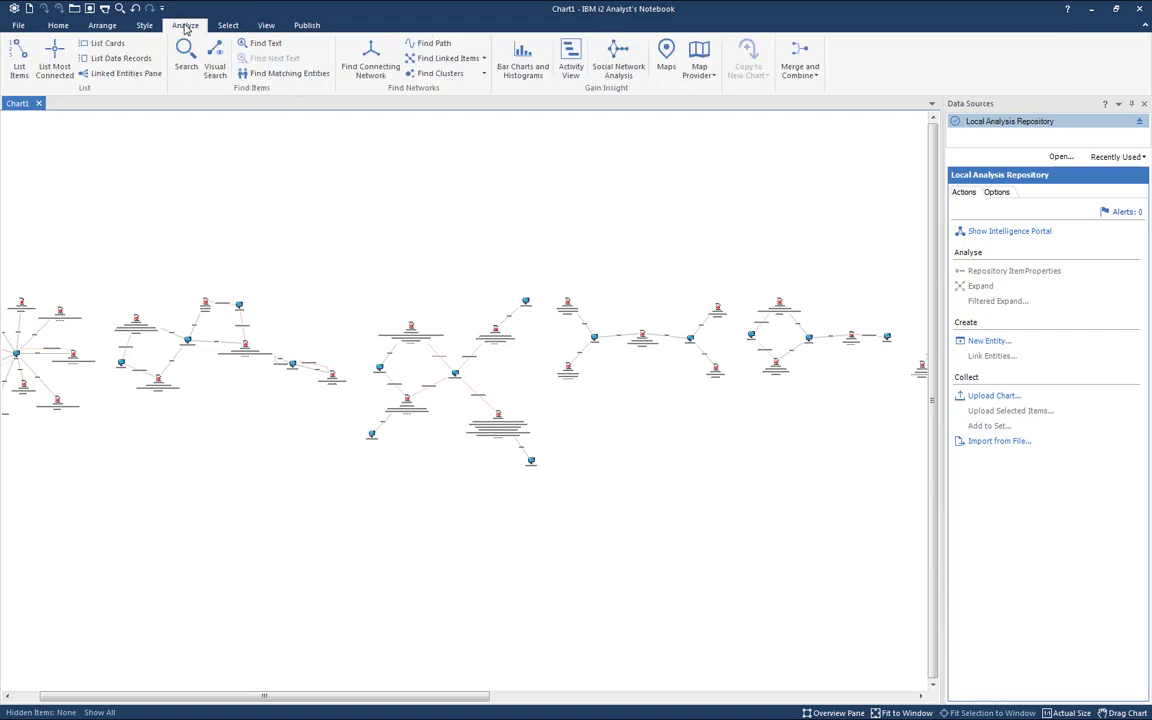
{"action": "left_click", "coordinate": [516, 57]}
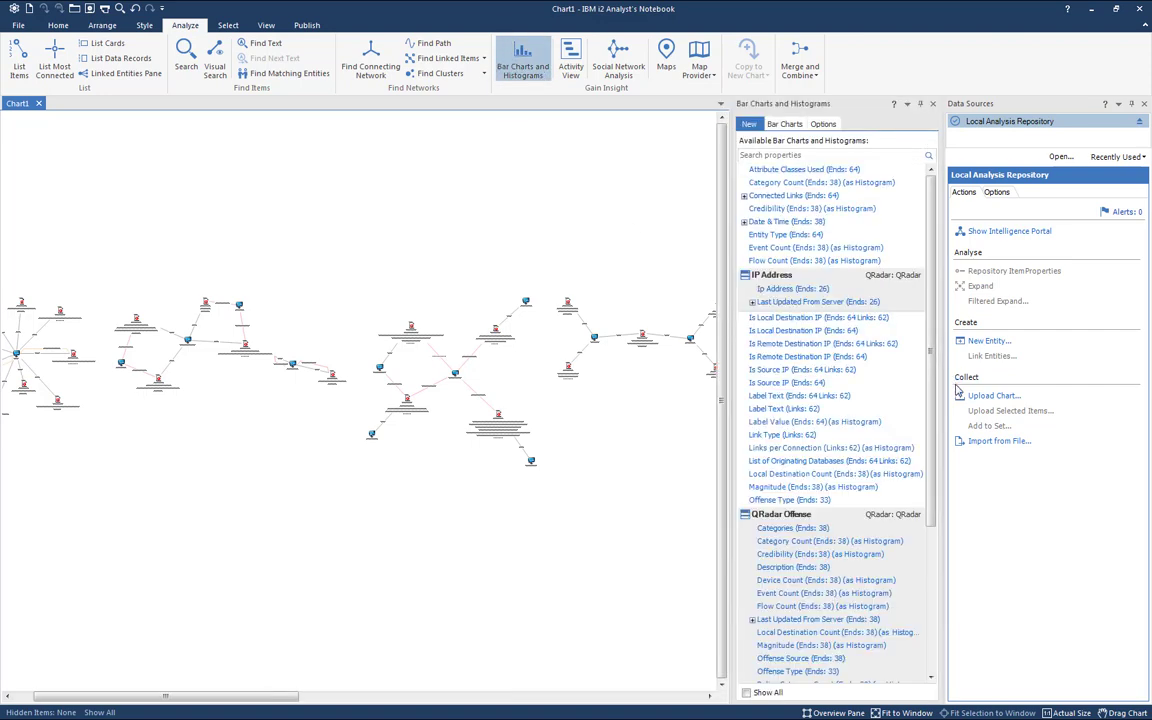
{"action": "left_click_drag", "start_coordinate": [928, 393], "coordinate": [938, 537]}
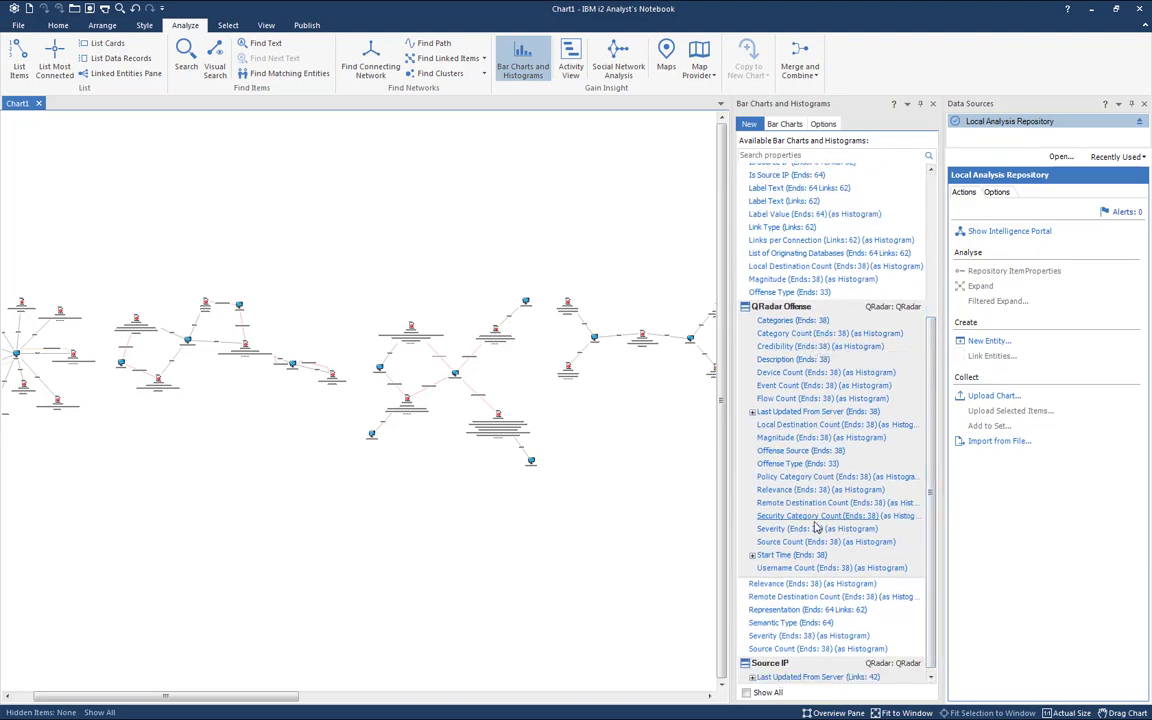
{"action": "left_click", "coordinate": [785, 350]}
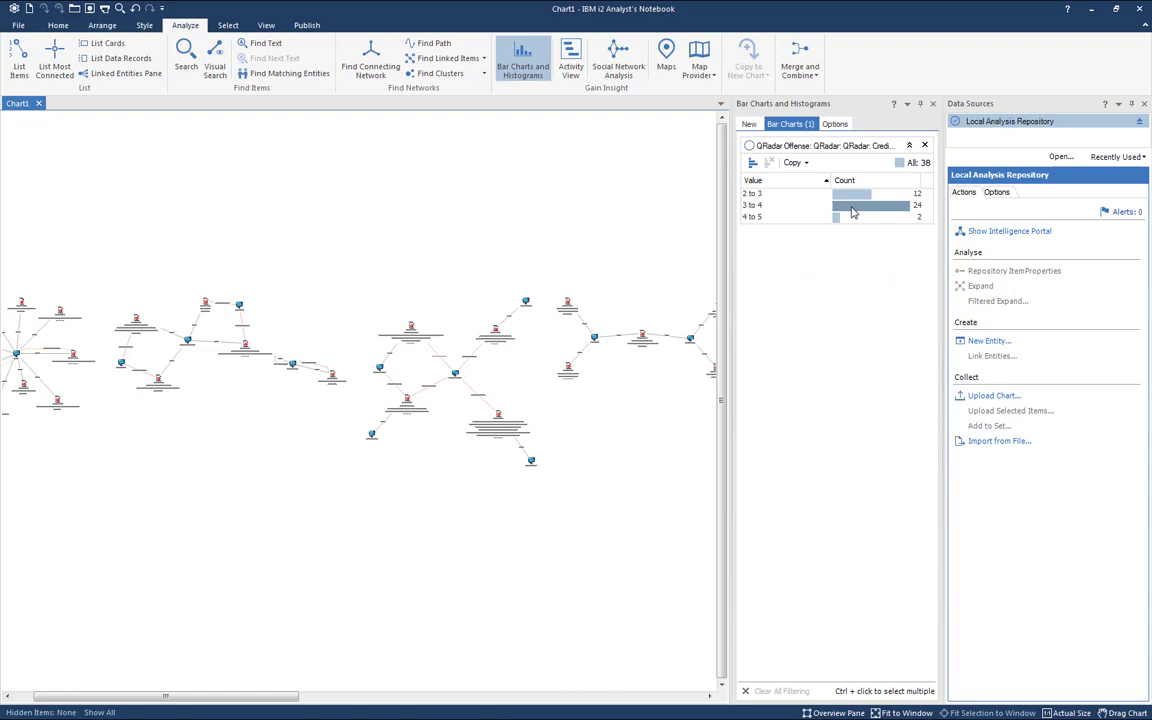
Add histograms for the QRadar Offense Event Count and Local Destination Count properties.
{"action": "left_click", "coordinate": [749, 124]}
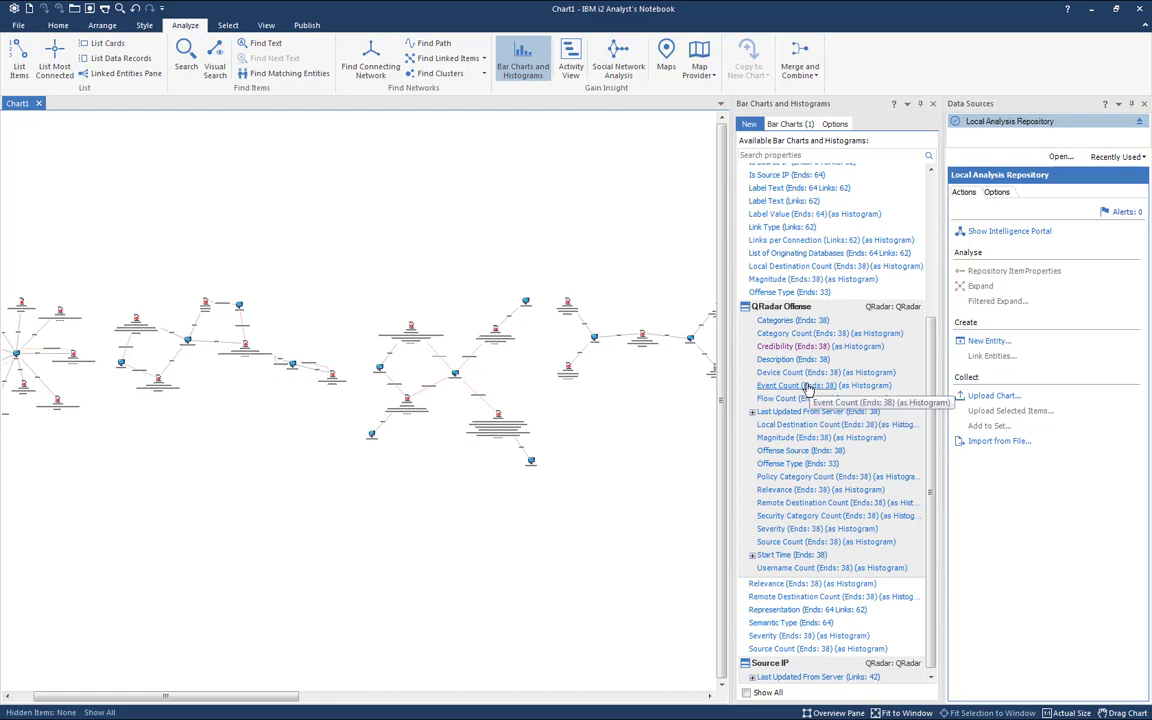
{"action": "left_click", "coordinate": [806, 386]}
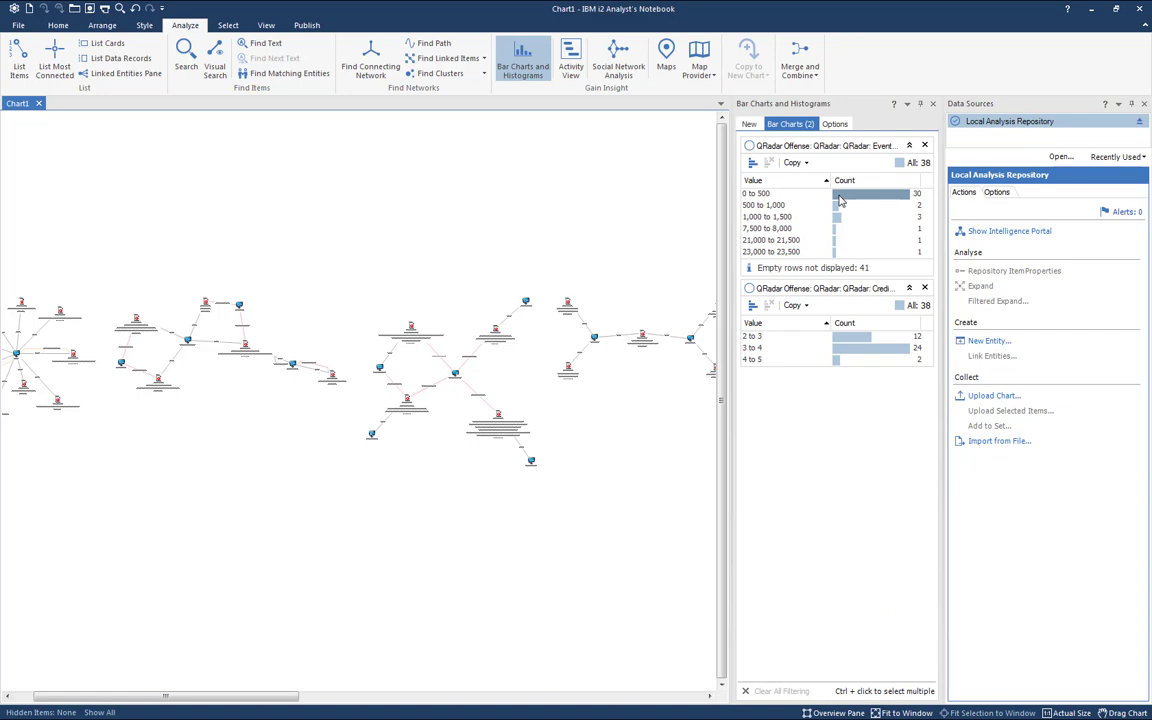
{"action": "left_click", "coordinate": [750, 123]}
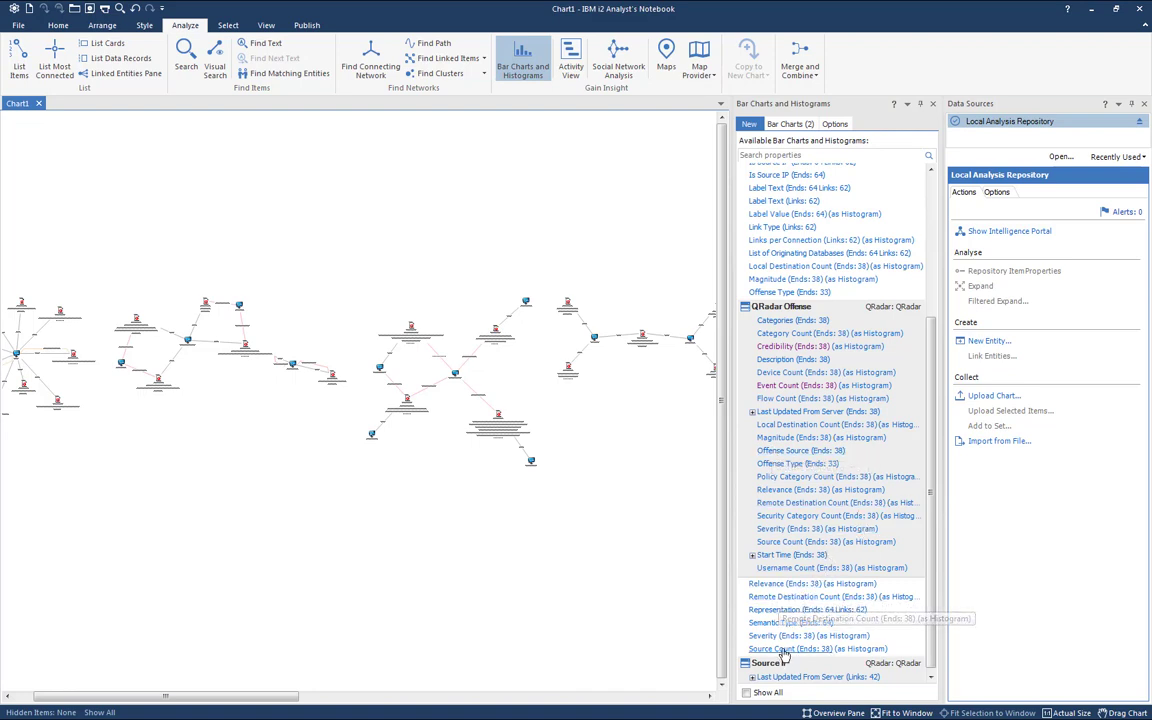
{"action": "left_click", "coordinate": [787, 426]}
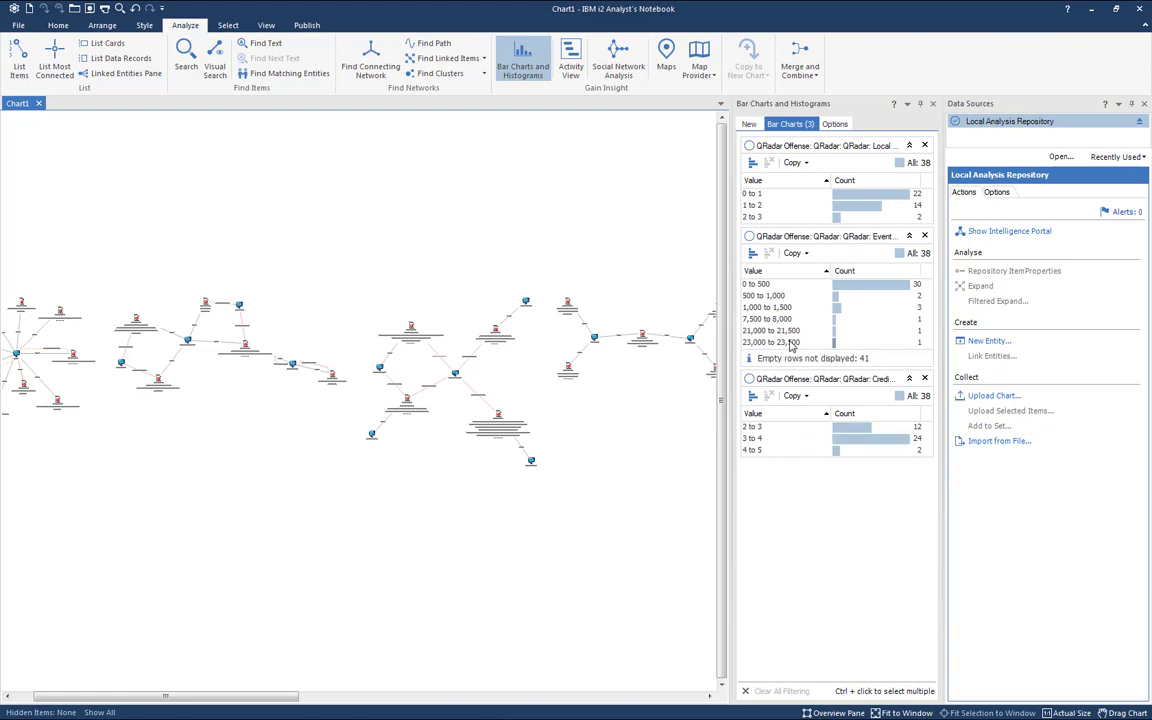
Filter the chart to the 23,000 to 23,500 event count range and view the details of the matching offense.
{"action": "mouse_move", "coordinate": [791, 346]}
{"action": "left_click", "coordinate": [770, 343]}
{"action": "mouse_move", "coordinate": [60, 315]}
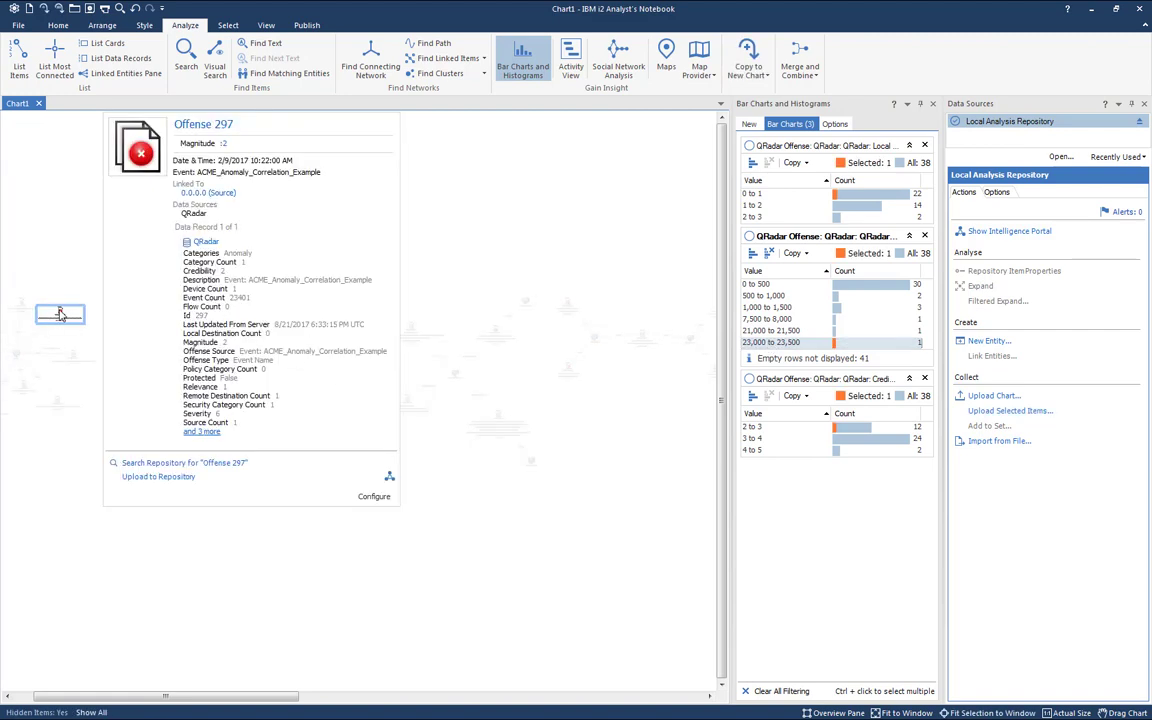